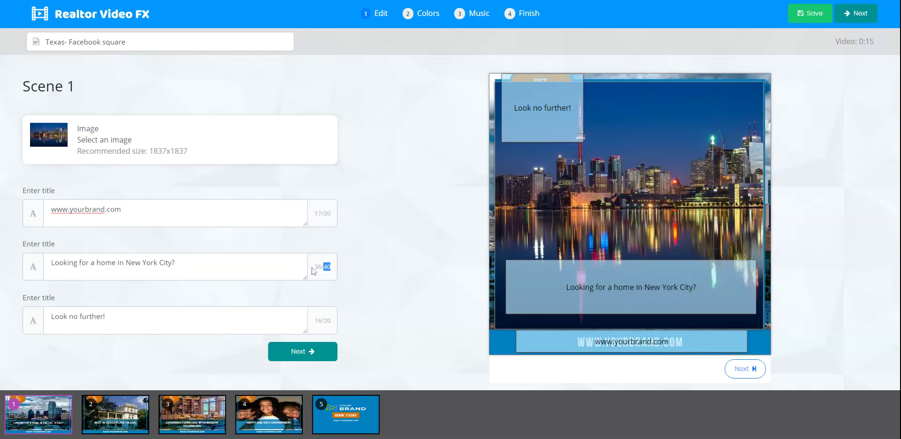
Replace the scene 2 image with the Pixabay skyline photo tagged "manhattan, empire state building, new york city".
{"action": "left_click", "coordinate": [333, 282]}
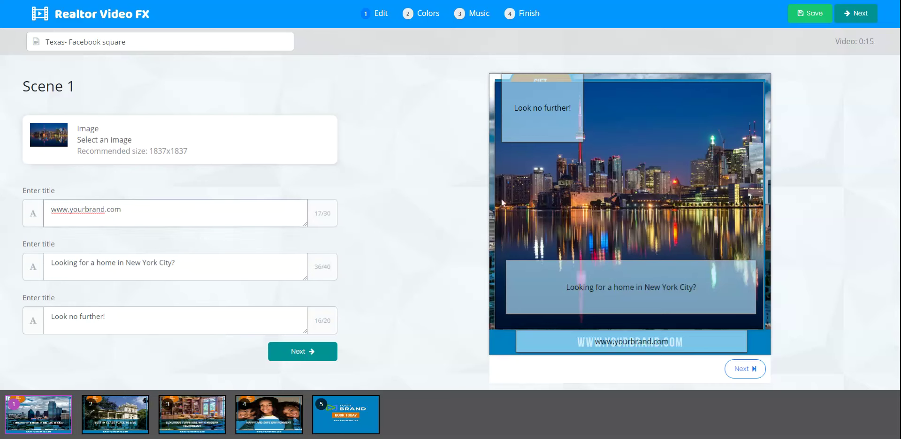
{"action": "left_click", "coordinate": [304, 355]}
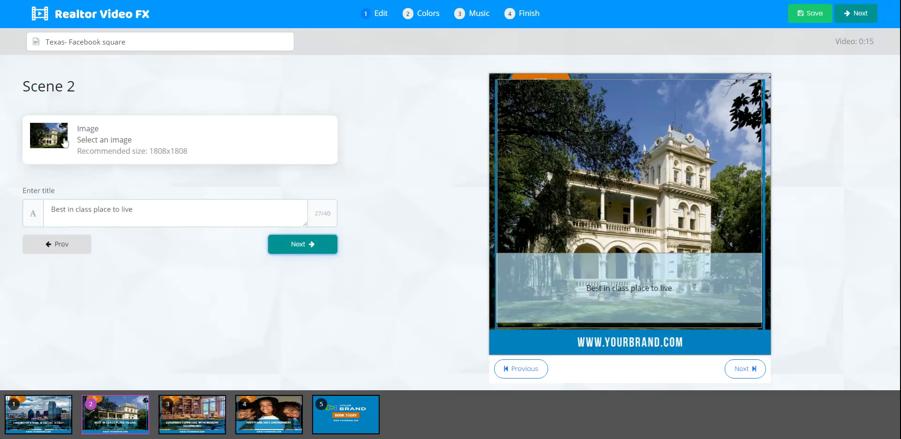
{"action": "left_click", "coordinate": [235, 146]}
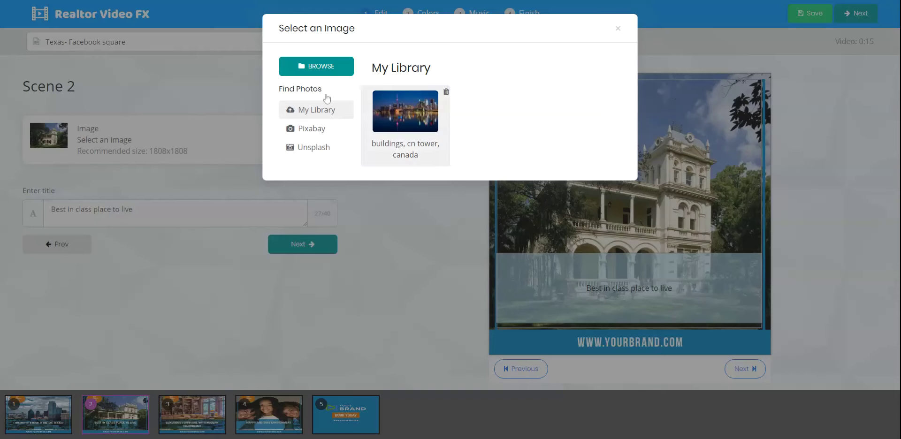
{"action": "left_click", "coordinate": [316, 135]}
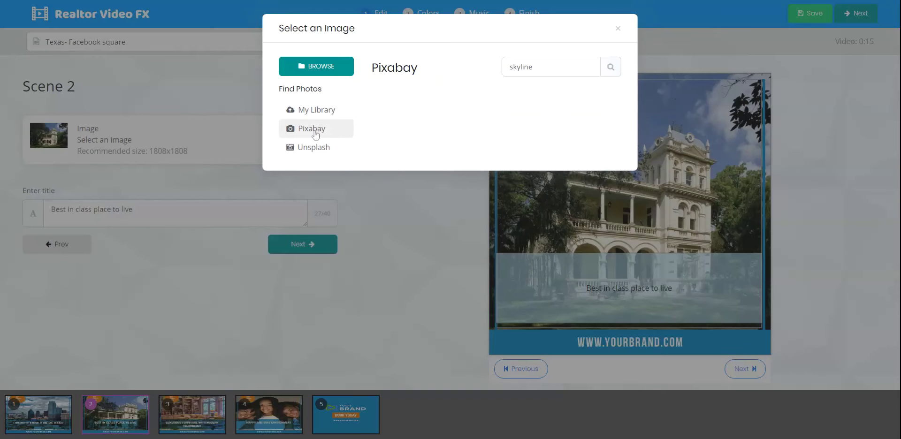
{"action": "left_click", "coordinate": [534, 69]}
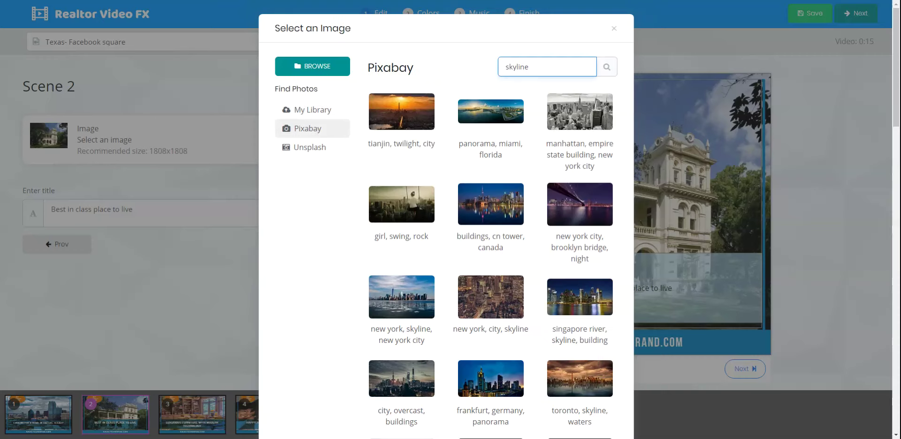
{"action": "left_click_drag", "start_coordinate": [530, 69], "coordinate": [478, 69]}
{"action": "left_click", "coordinate": [590, 130]}
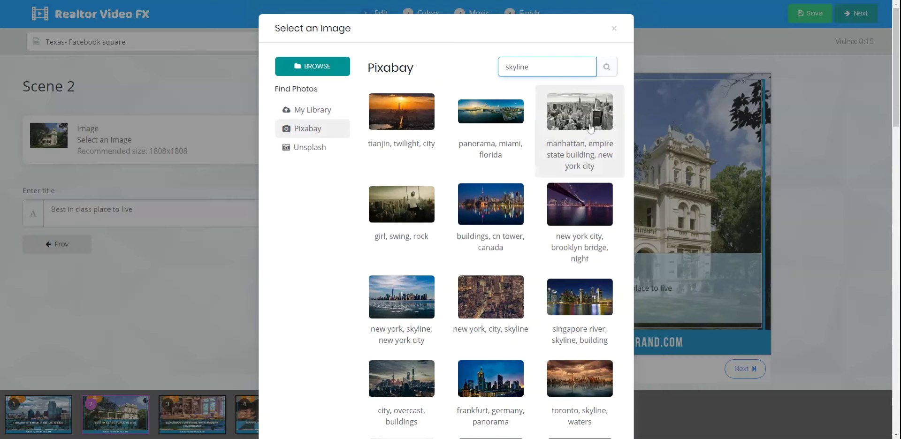
{"action": "left_click", "coordinate": [591, 129]}
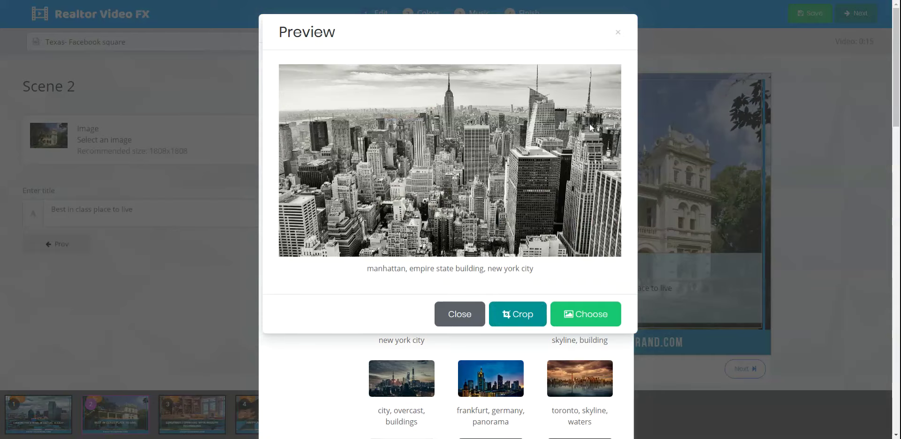
{"action": "left_click", "coordinate": [580, 314]}
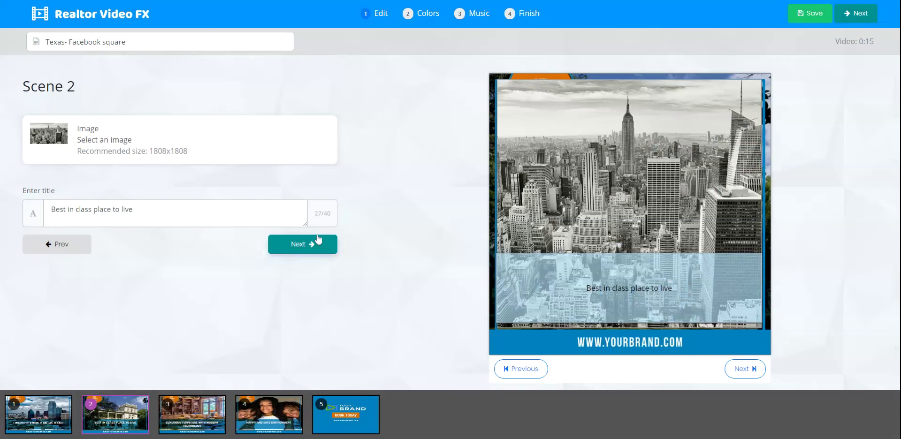
Change the scene 2 title to "Midtown Manhattan".
{"action": "left_click", "coordinate": [133, 210]}
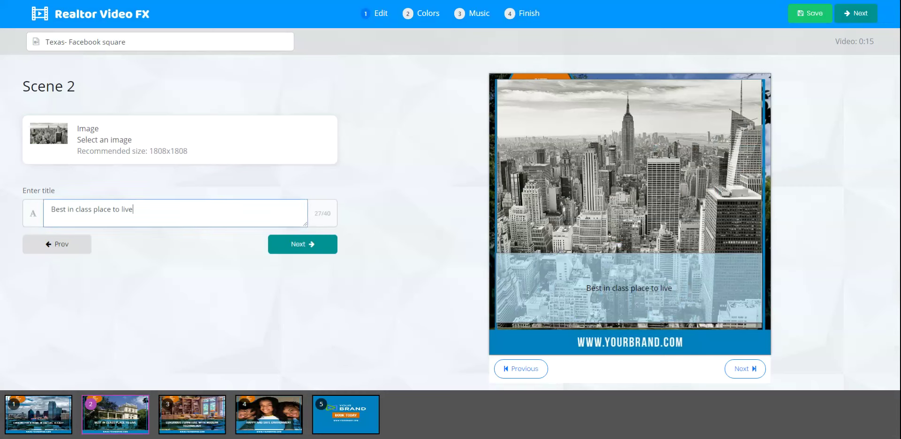
{"action": "key", "text": "ctrl+a"}
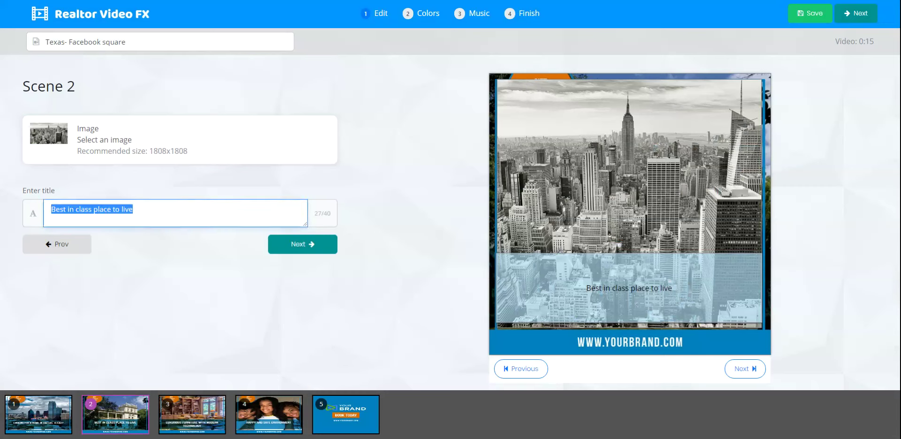
{"action": "type", "text": "Mid"}
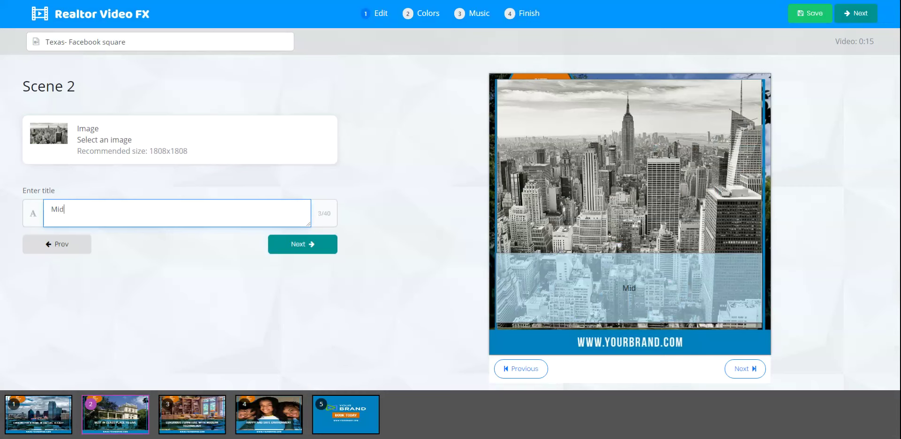
{"action": "type", "text": "town Man"}
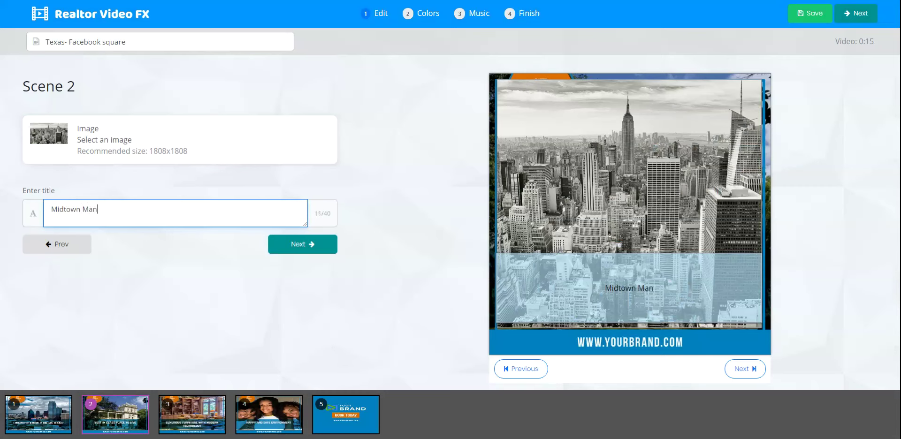
{"action": "type", "text": "hattan"}
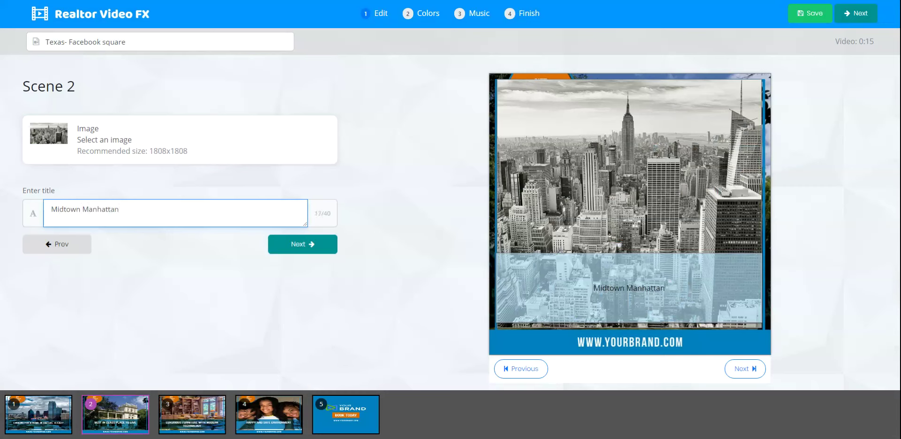
Replace the scene 3 image with the Pixabay skyline photo tagged "new york, city, skyline".
{"action": "left_click", "coordinate": [322, 247]}
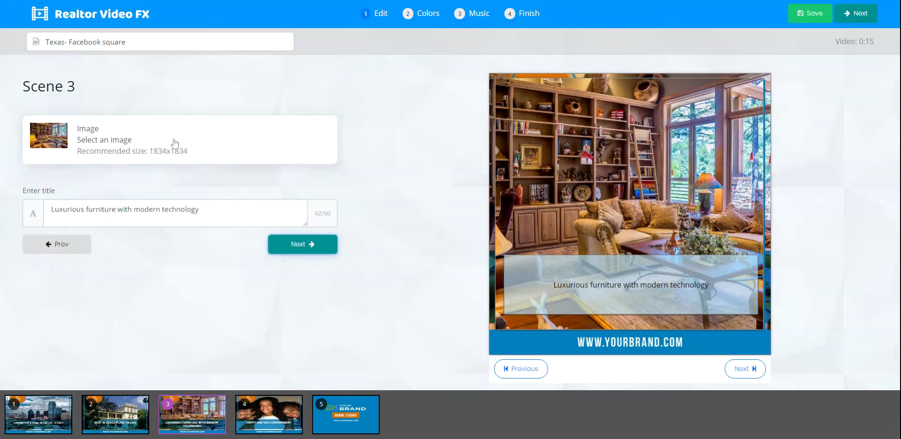
{"action": "left_click", "coordinate": [140, 137]}
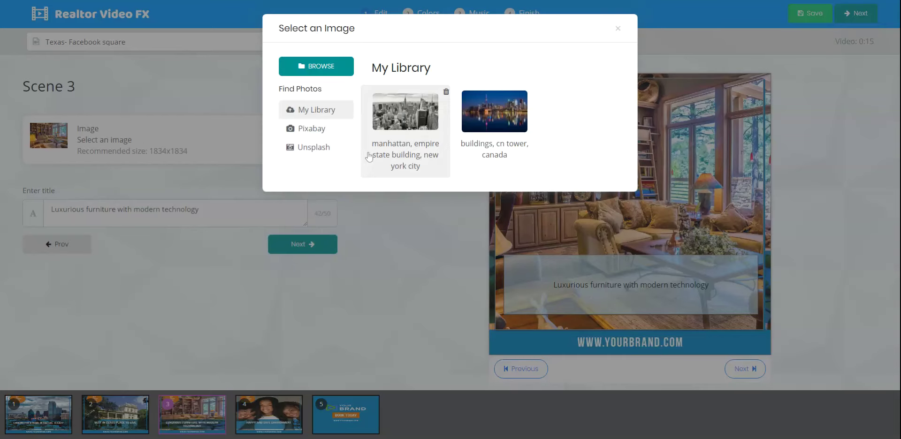
{"action": "left_click", "coordinate": [313, 130]}
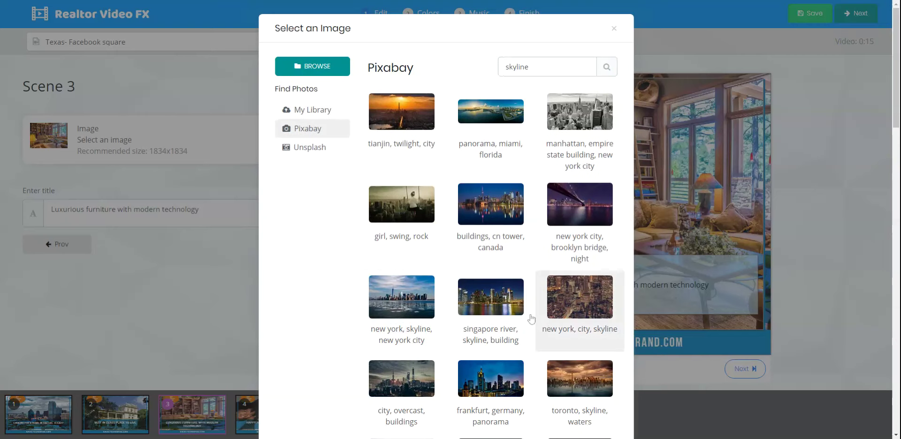
{"action": "left_click", "coordinate": [577, 320]}
{"action": "left_click", "coordinate": [585, 351]}
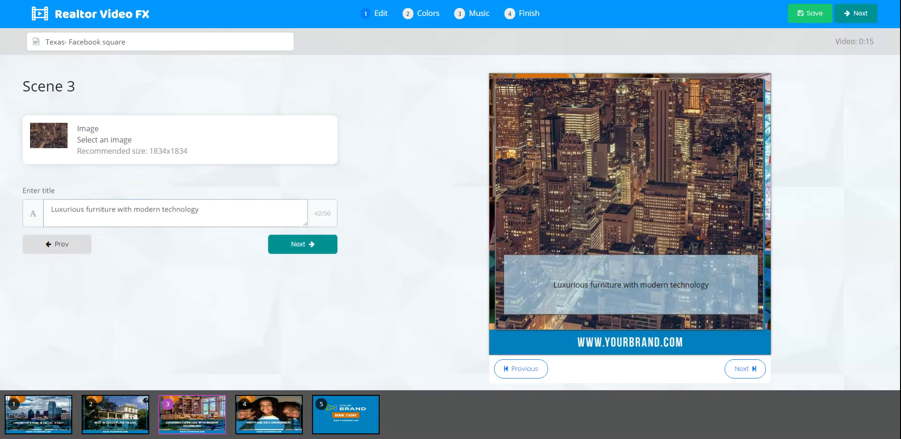
Change the scene 3 title to "Luxurious condos available in midtown".
{"action": "key", "text": "ctrl+a"}
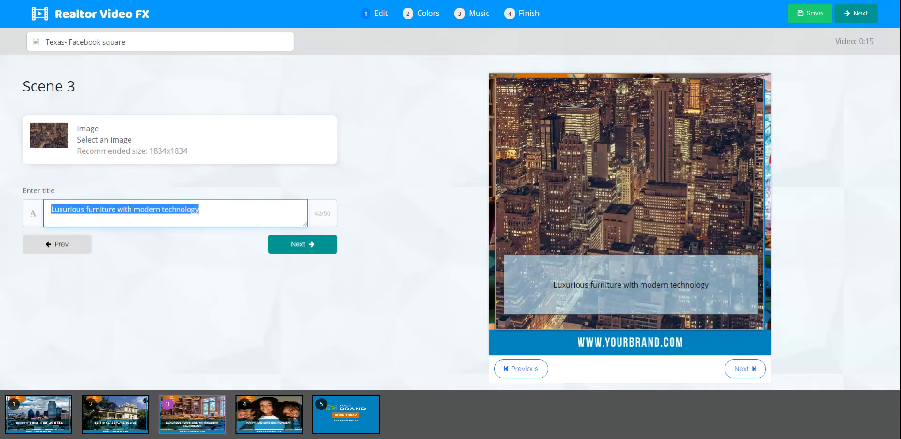
{"action": "key", "text": "End"}
{"action": "key", "text": "ctrl+shift+Left"}
{"action": "key", "text": "ctrl+shift+Left"}
{"action": "key", "text": "ctrl+shift+Left"}
{"action": "key", "text": "shift+Left"}
{"action": "key", "text": "shift+Left"}
{"action": "key", "text": "shift+Left"}
{"action": "key", "text": "shift+Left"}
{"action": "key", "text": "shift+Left"}
{"action": "key", "text": "shift+Left"}
{"action": "key", "text": "shift+Left"}
{"action": "key", "text": "shift+Left"}
{"action": "type", "text": "condos ava"}
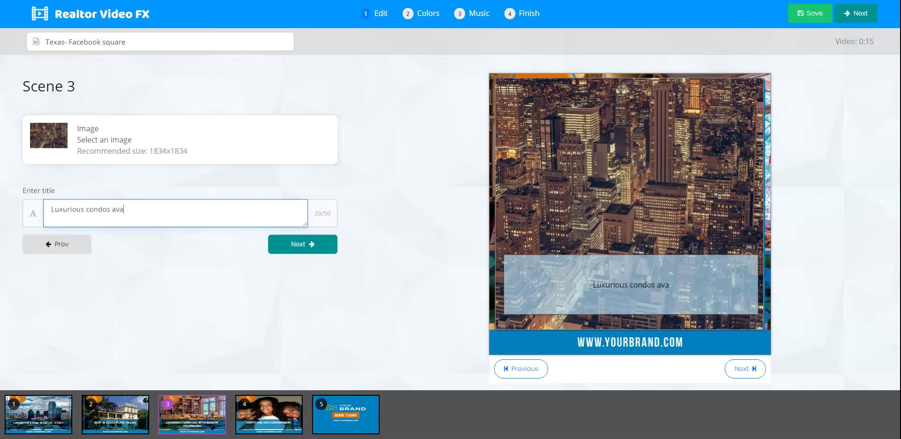
{"action": "type", "text": "ilable in "}
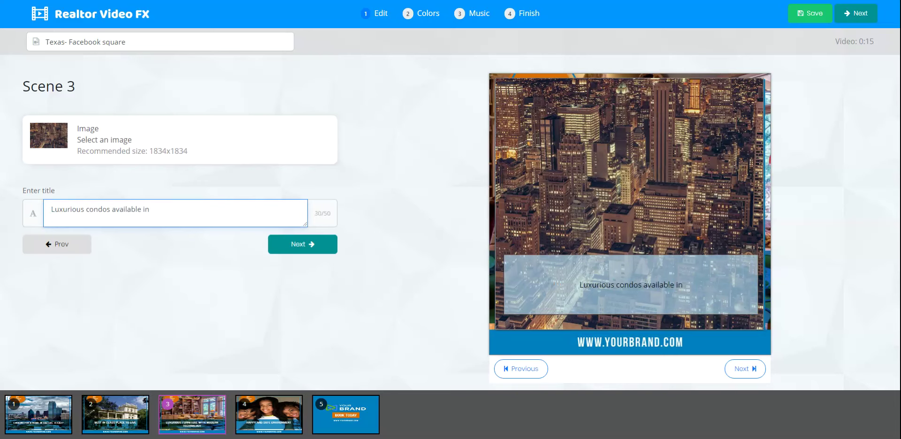
{"action": "type", "text": "m"}
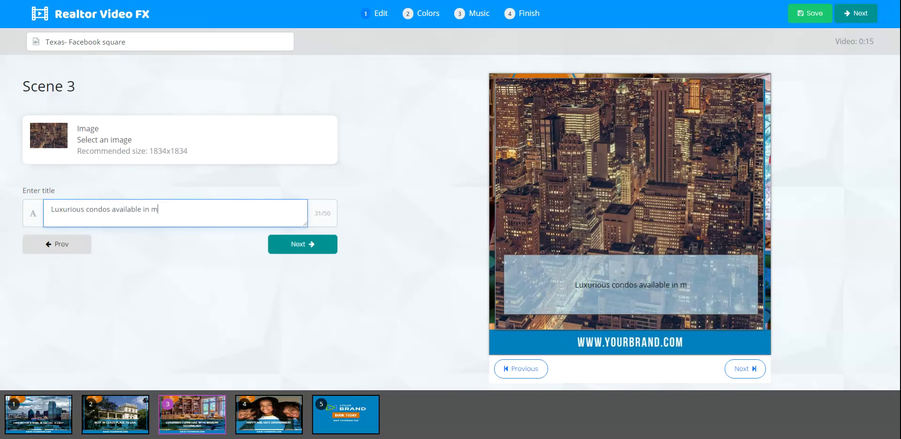
{"action": "type", "text": "idtown"}
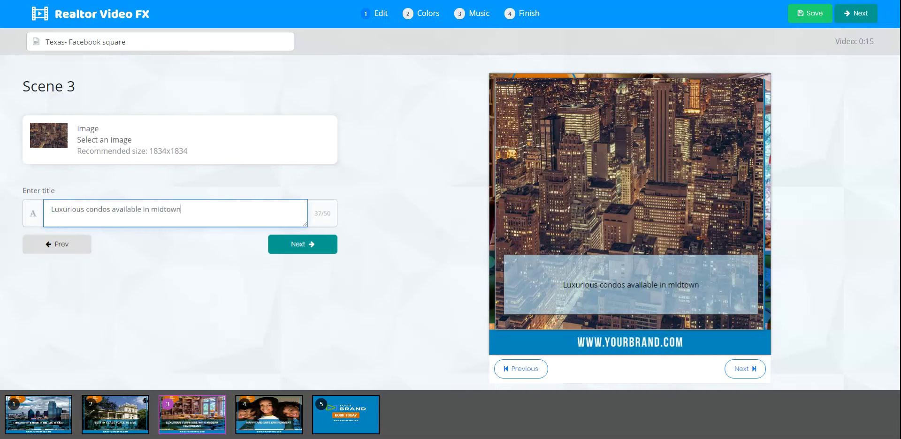
Change the scene 4 title to "we look forward to hearing from you!".
{"action": "left_click", "coordinate": [303, 244]}
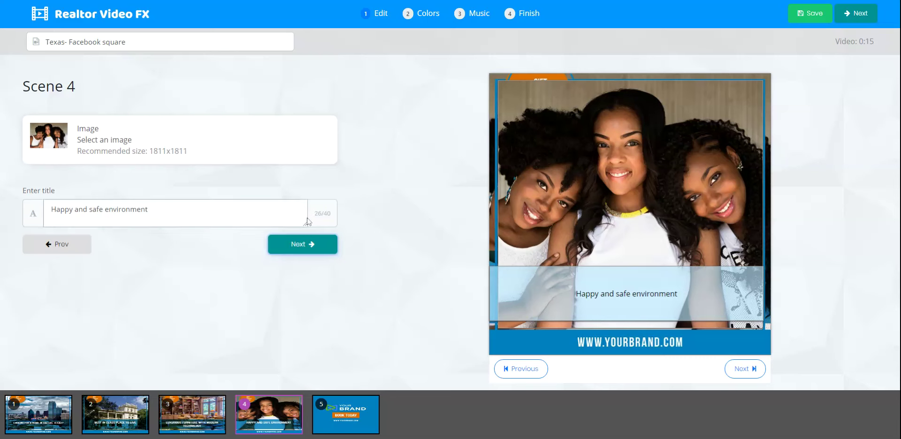
{"action": "left_click", "coordinate": [148, 210]}
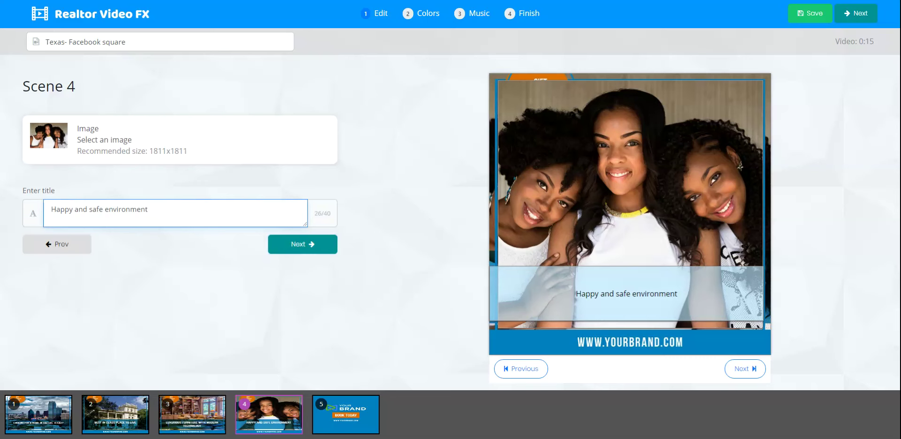
{"action": "key", "text": "ctrl+a"}
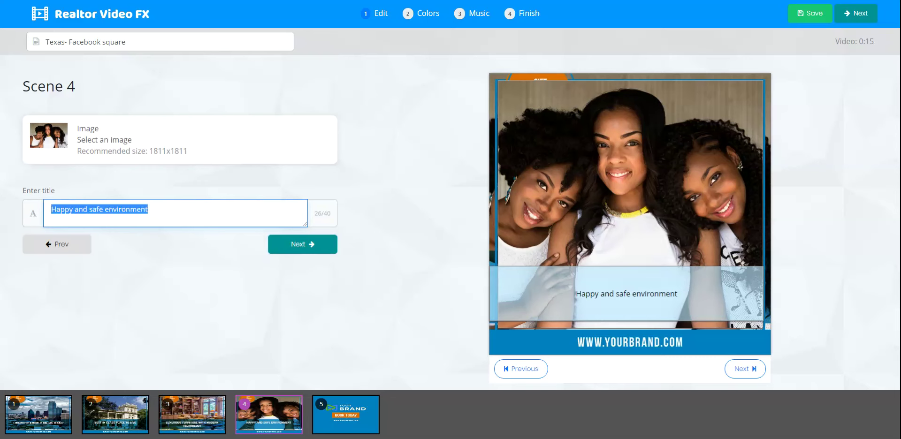
{"action": "type", "text": "we lo"}
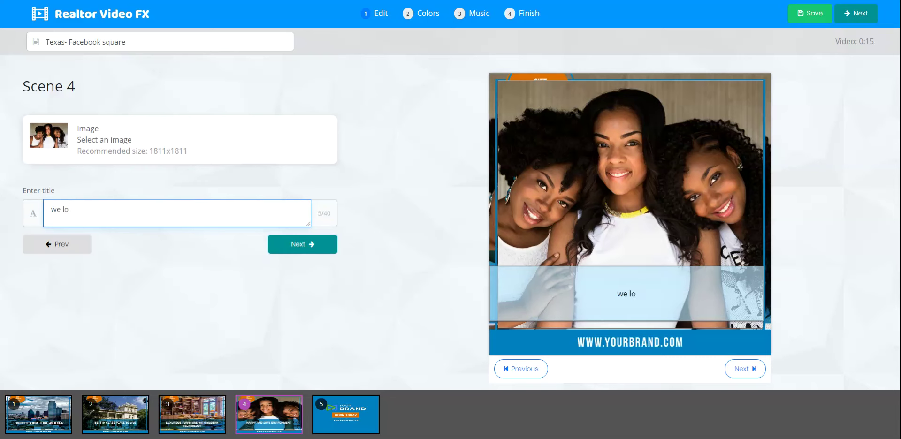
{"action": "type", "text": "ok fo"}
{"action": "type", "text": "rward"}
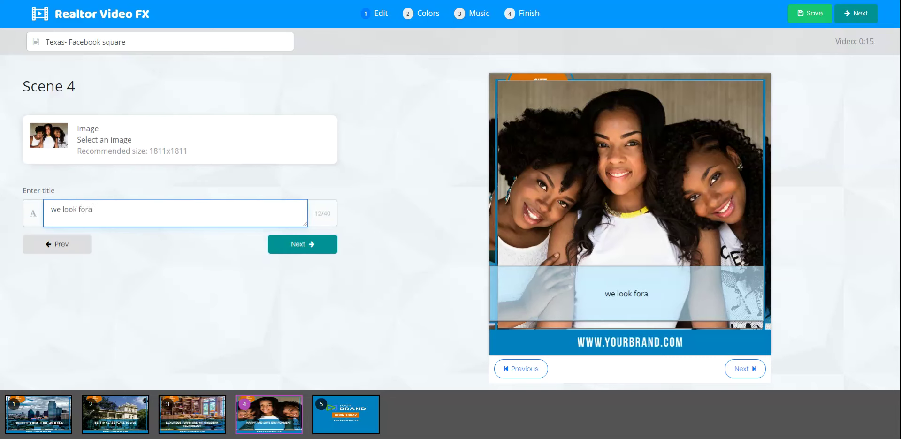
{"action": "type", "text": " to hearign"}
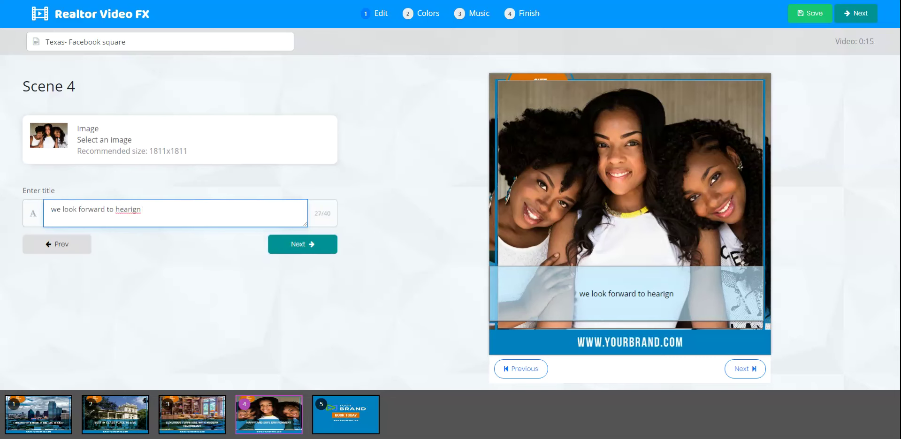
{"action": "key", "text": "BackSpace"}
{"action": "key", "text": "BackSpace"}
{"action": "key", "text": "BackSpace"}
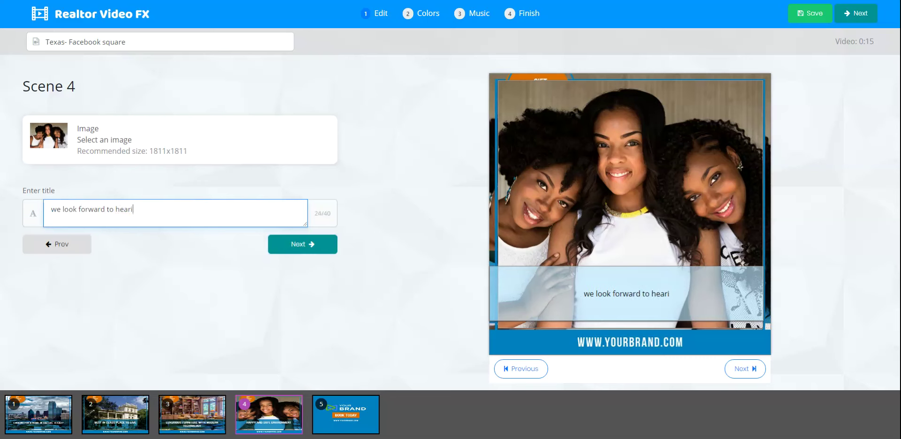
{"action": "type", "text": "ng "}
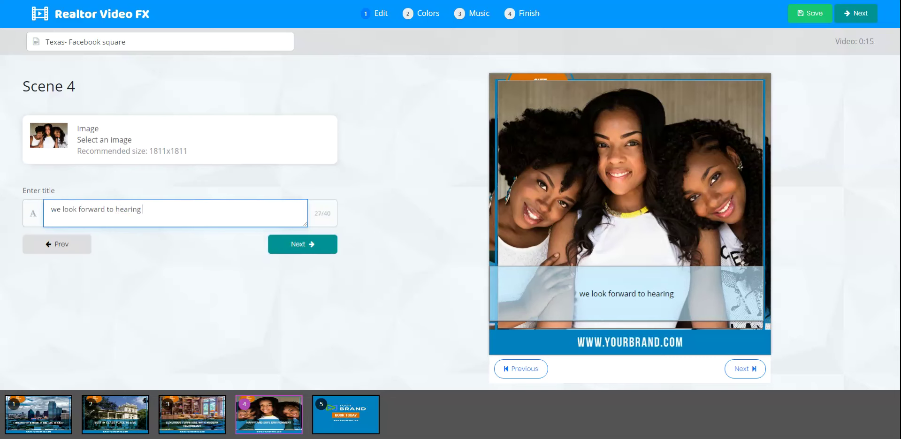
{"action": "type", "text": "from you!"}
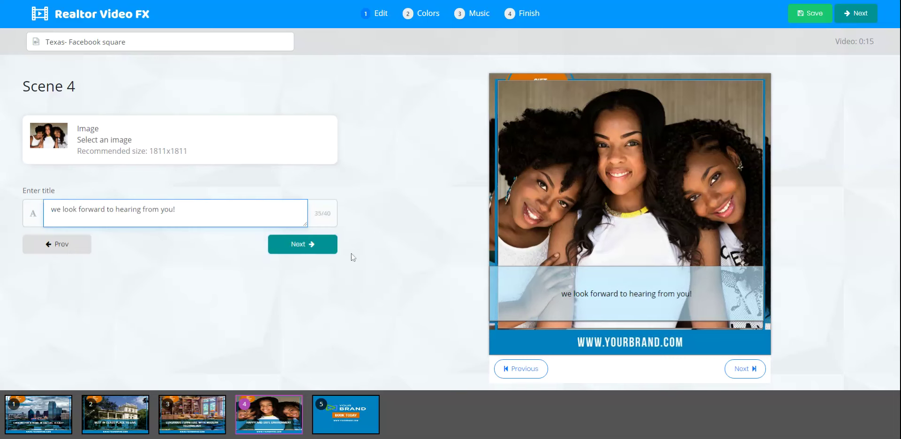
Go to scene 5 and look at the library images available for its logo, keeping the existing logo.
{"action": "left_click", "coordinate": [310, 245]}
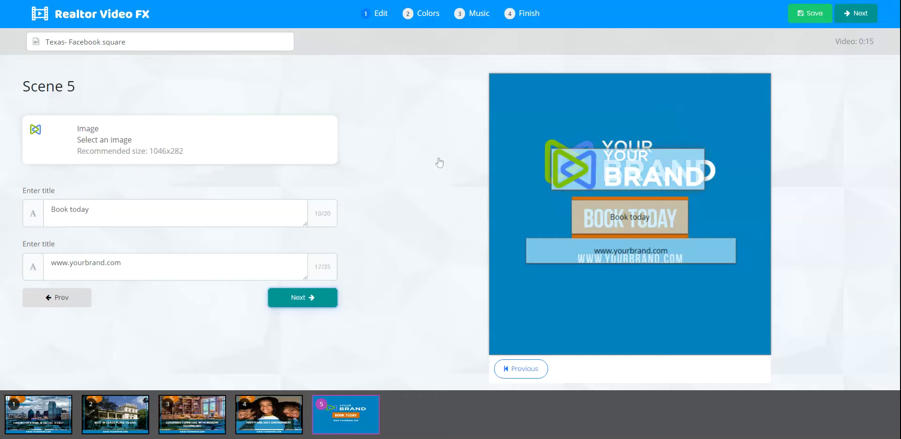
{"action": "left_click", "coordinate": [116, 136]}
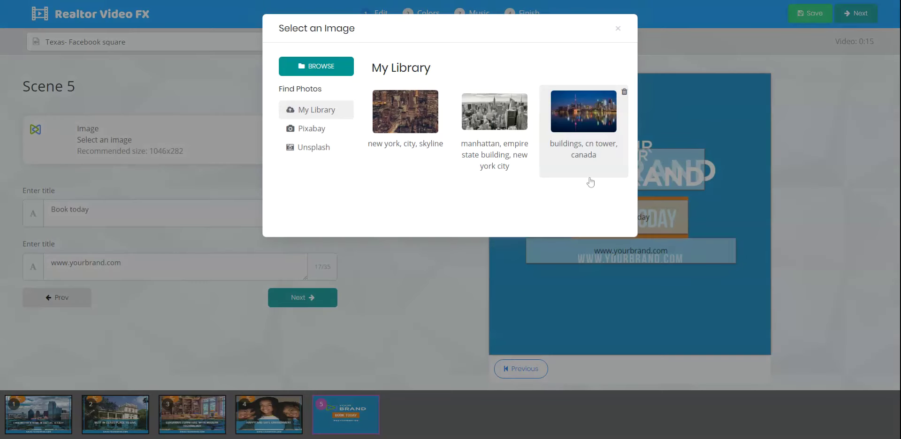
{"action": "left_click", "coordinate": [618, 29]}
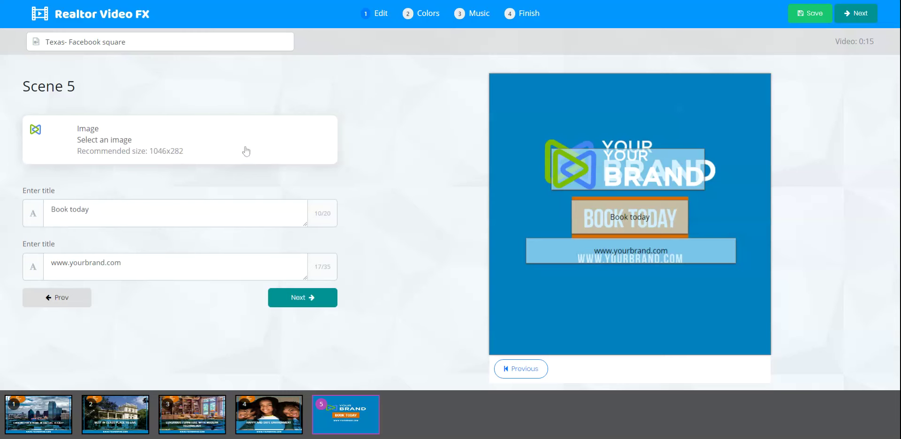
{"action": "left_click", "coordinate": [183, 212]}
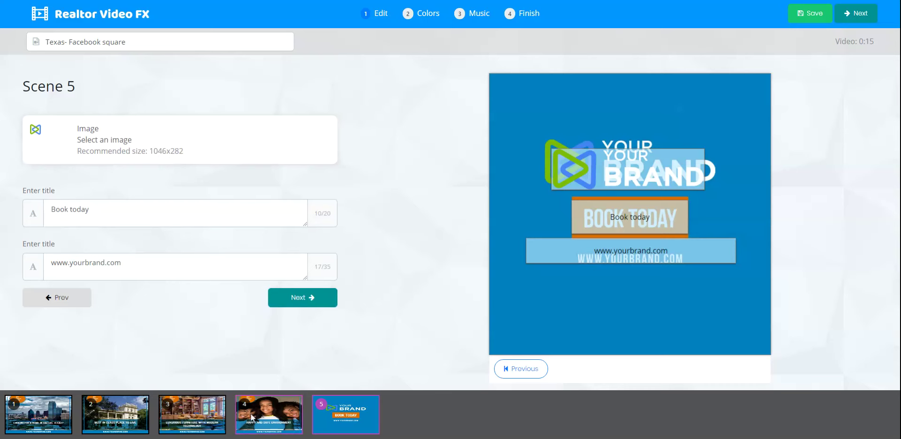
Review the edited images and titles of all the scenes, finishing on scene 5.
{"action": "left_click", "coordinate": [53, 418]}
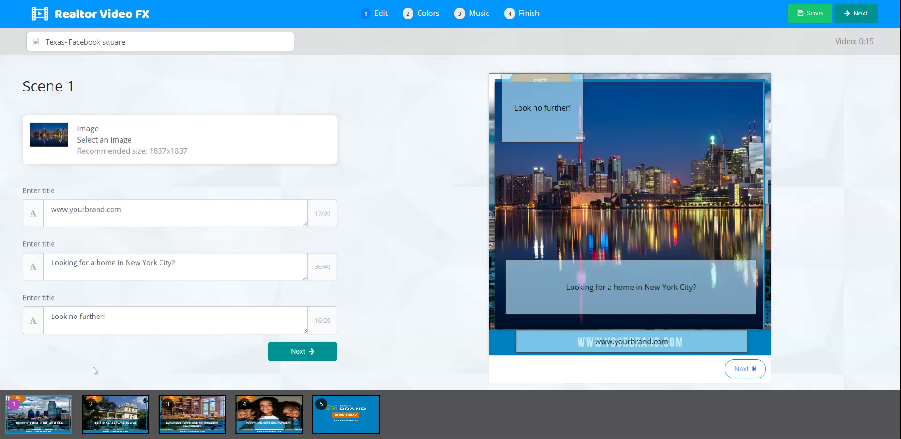
{"action": "left_click", "coordinate": [135, 317]}
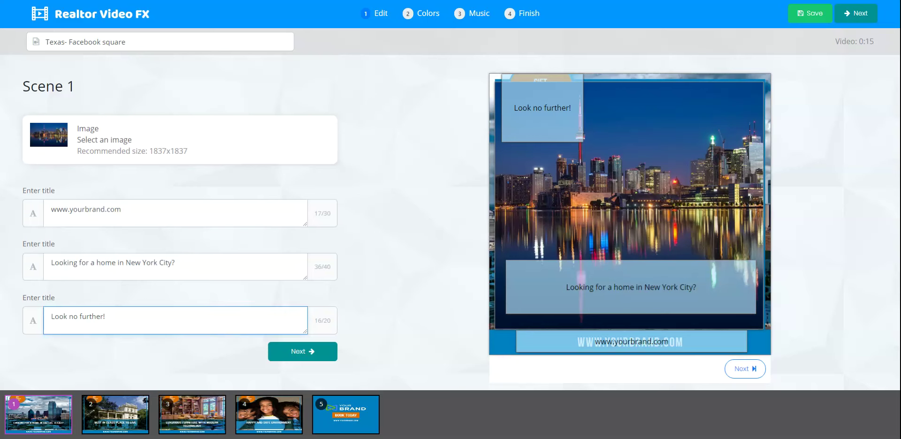
{"action": "left_click", "coordinate": [124, 404]}
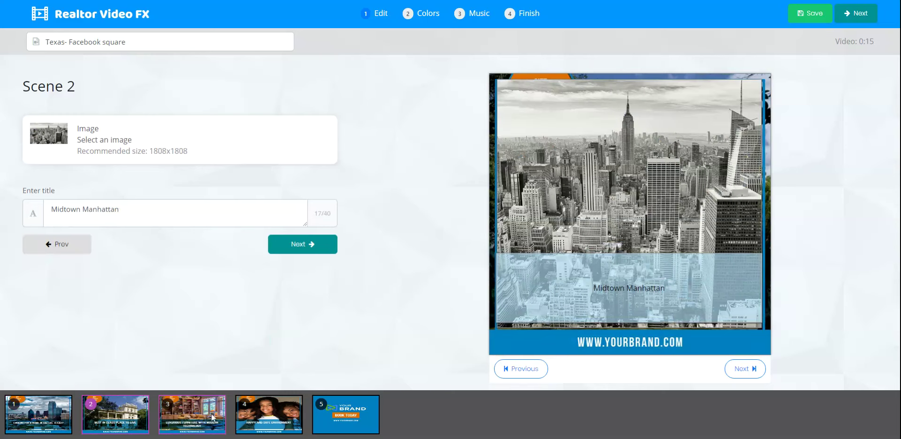
{"action": "left_click", "coordinate": [345, 406]}
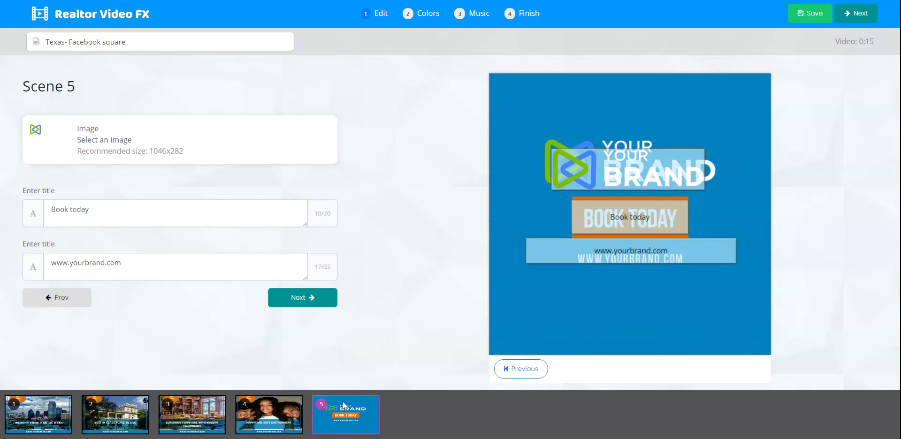
{"action": "left_click", "coordinate": [295, 413]}
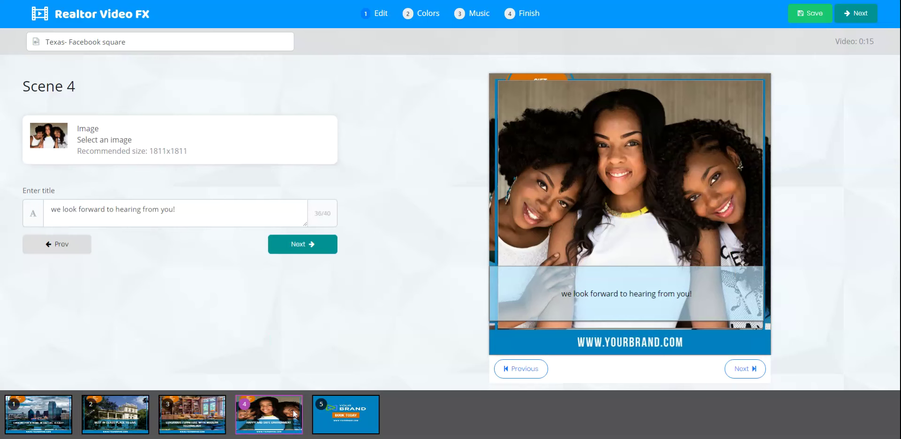
{"action": "left_click", "coordinate": [223, 412]}
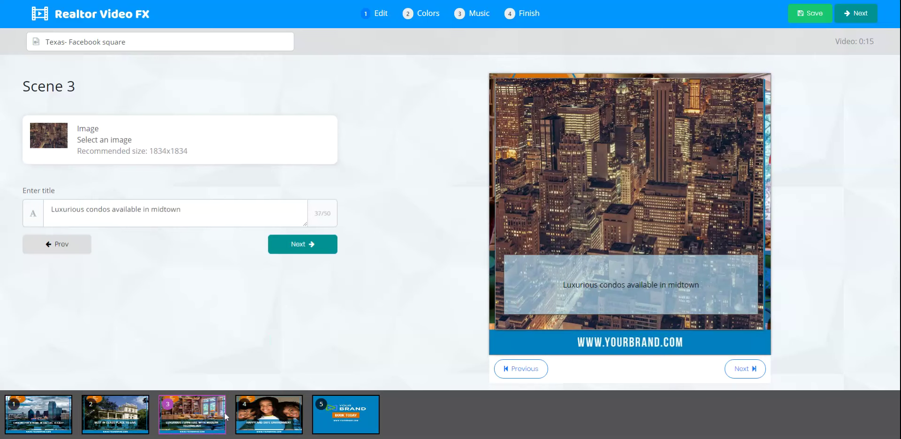
{"action": "left_click", "coordinate": [132, 429]}
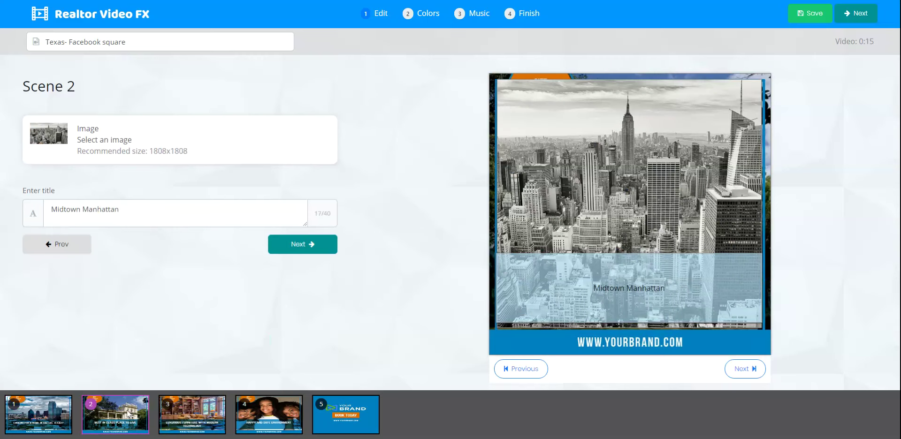
{"action": "left_click", "coordinate": [48, 415]}
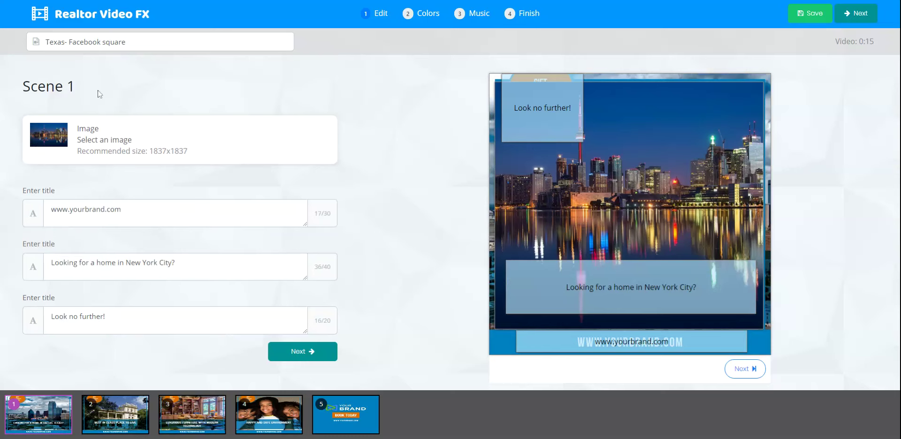
{"action": "left_click", "coordinate": [345, 399]}
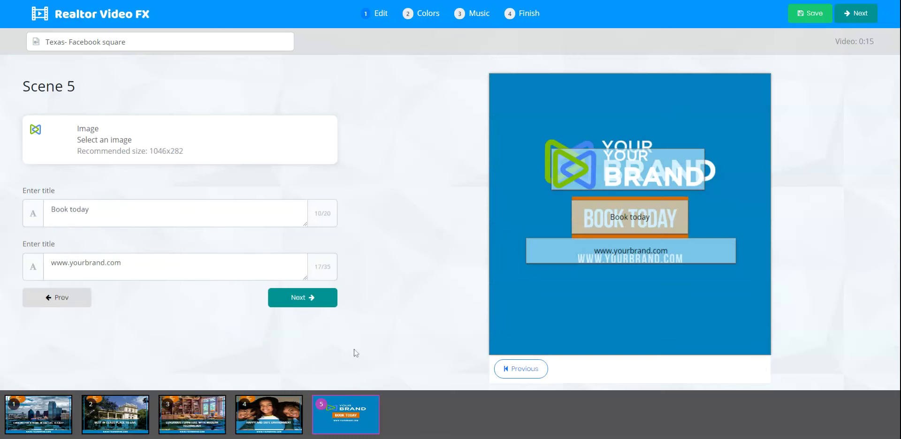
Proceed to the color stage, review the custom color options and choose the dark blue color palette for the video.
{"action": "left_click", "coordinate": [313, 303]}
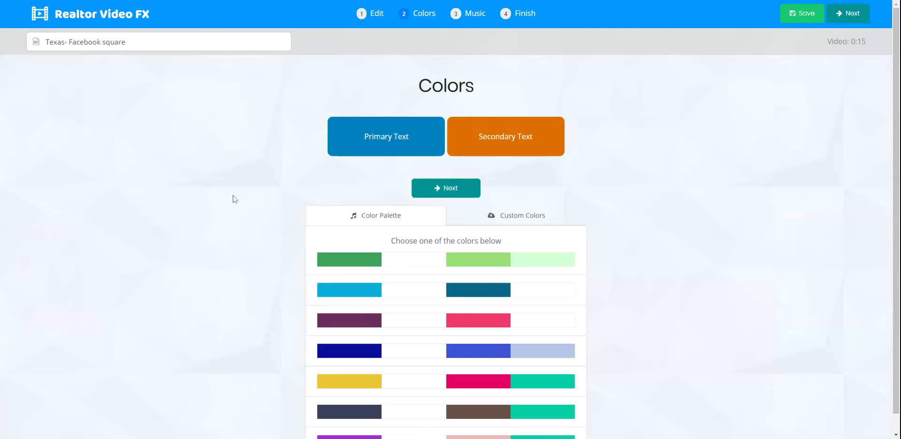
{"action": "scroll", "coordinate": [615, 200], "scroll_direction": "down", "scroll_amount": 1}
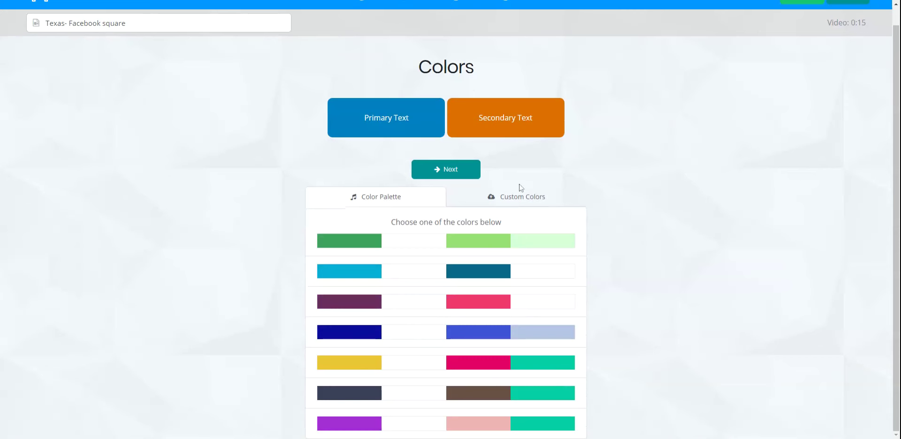
{"action": "left_click", "coordinate": [522, 201]}
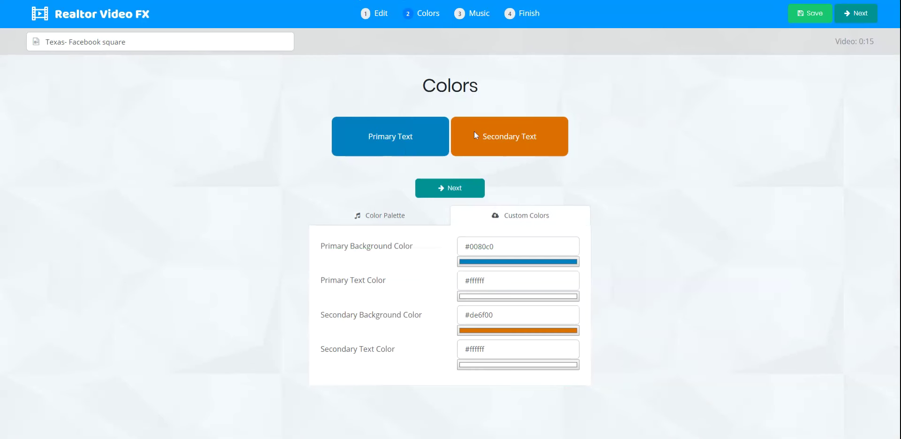
{"action": "left_click", "coordinate": [400, 223]}
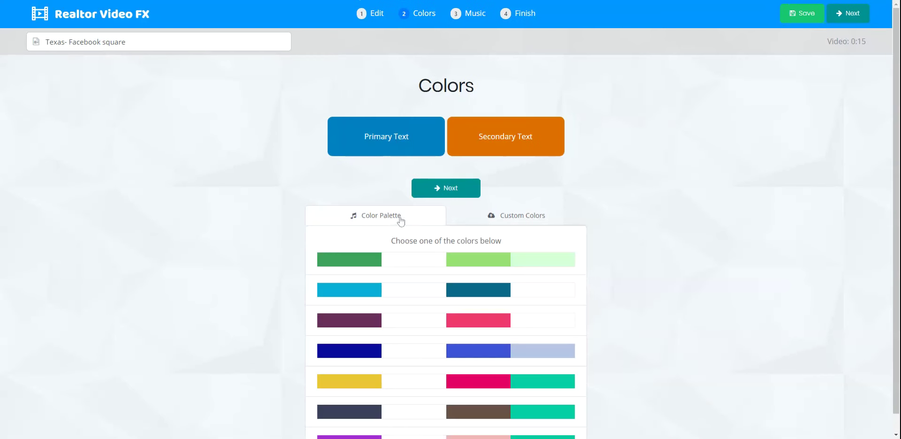
{"action": "left_click", "coordinate": [365, 353]}
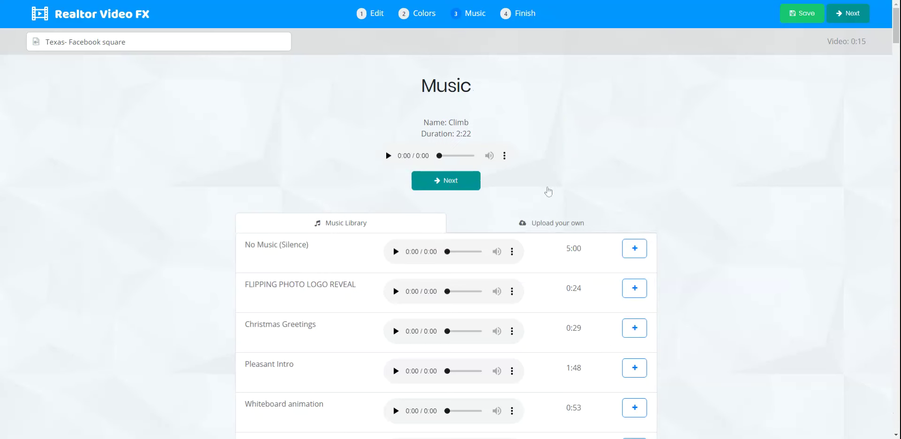
Listen briefly to the preset track Climb and browse the tracks available in the music library.
{"action": "scroll", "coordinate": [606, 150], "scroll_direction": "down", "scroll_amount": 1}
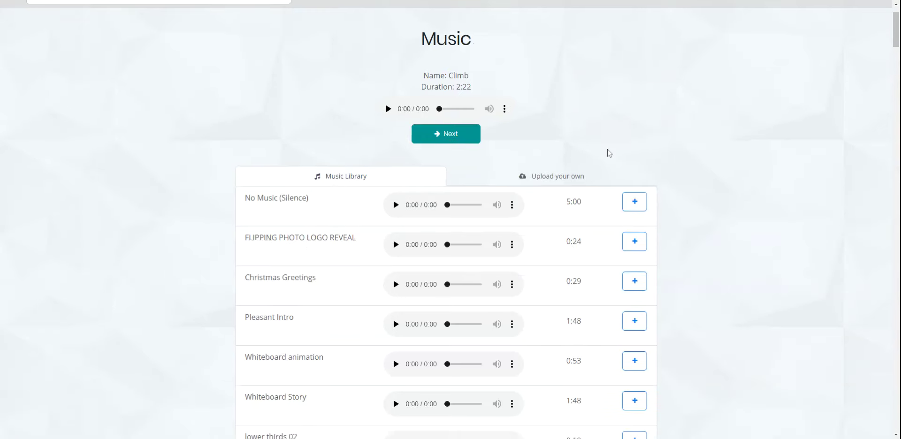
{"action": "left_click", "coordinate": [389, 110]}
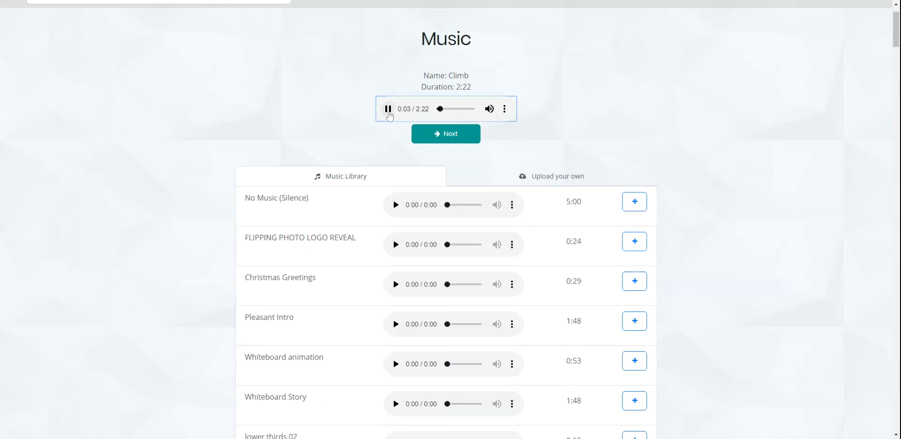
{"action": "left_click", "coordinate": [388, 109]}
{"action": "scroll", "coordinate": [382, 137], "scroll_direction": "down", "scroll_amount": 1}
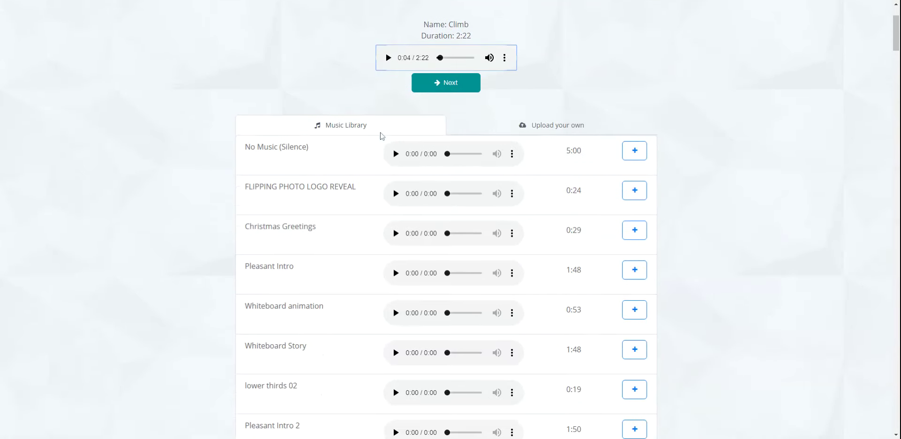
{"action": "scroll", "coordinate": [380, 137], "scroll_direction": "down", "scroll_amount": 10}
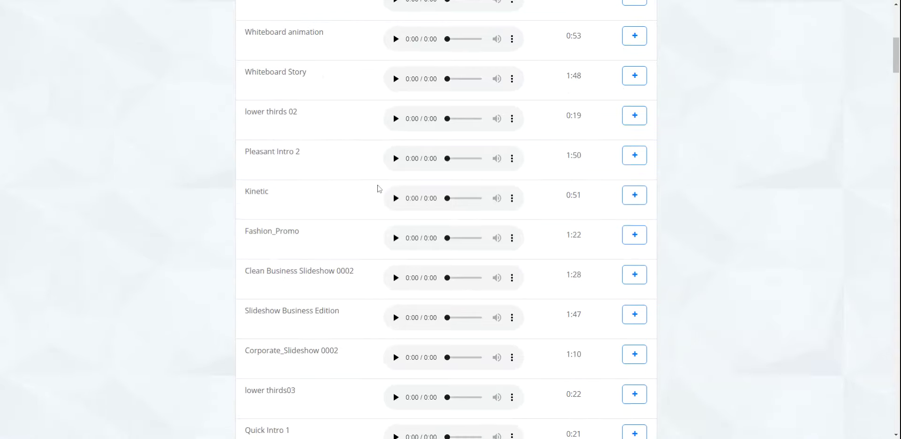
{"action": "scroll", "coordinate": [383, 261], "scroll_direction": "down", "scroll_amount": 4}
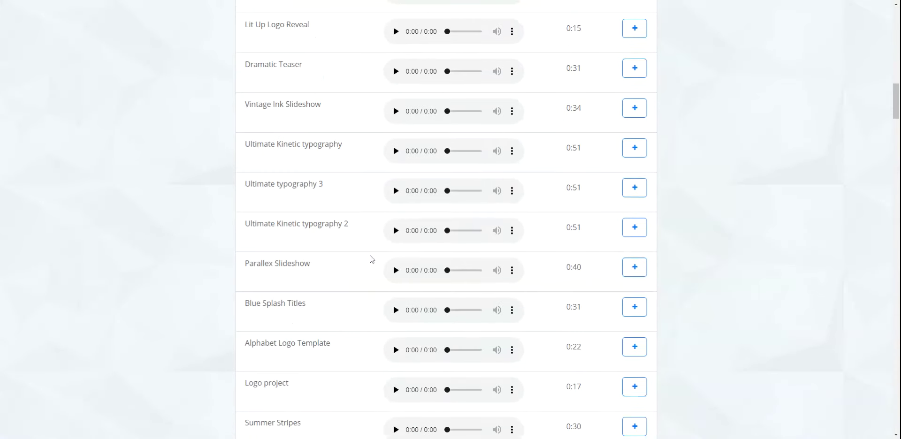
{"action": "scroll", "coordinate": [371, 257], "scroll_direction": "down", "scroll_amount": 5}
{"action": "scroll", "coordinate": [366, 252], "scroll_direction": "down", "scroll_amount": 6}
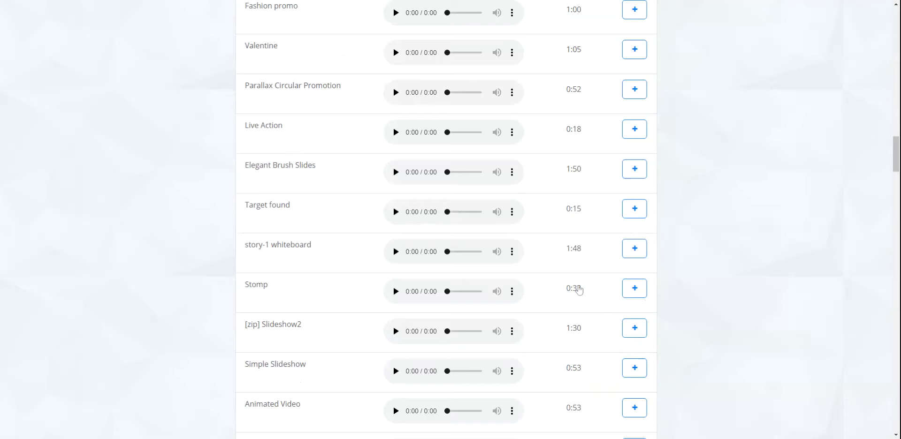
{"action": "scroll", "coordinate": [704, 319], "scroll_direction": "up", "scroll_amount": 18}
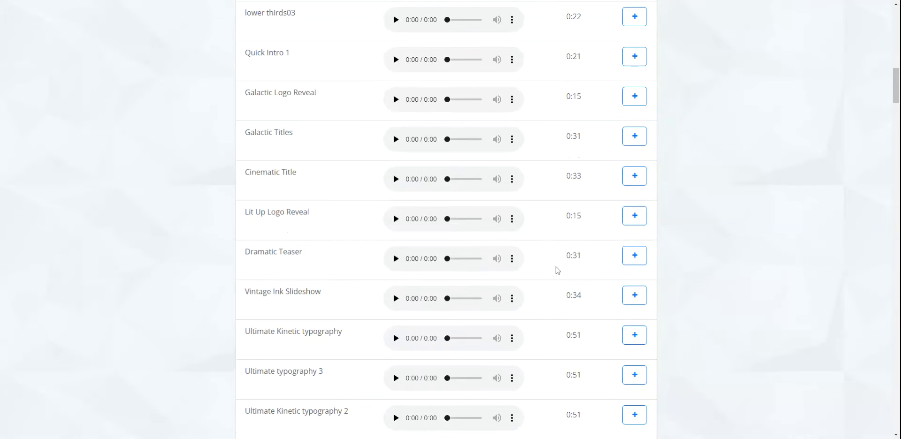
{"action": "scroll", "coordinate": [555, 271], "scroll_direction": "up", "scroll_amount": 13}
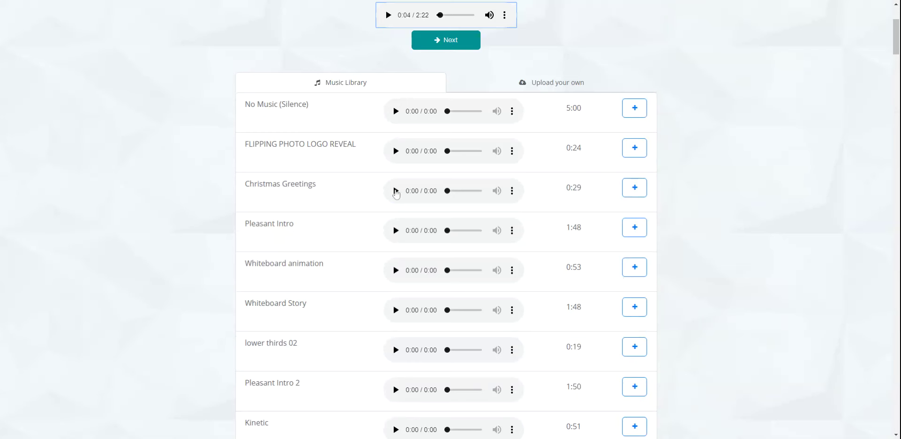
Preview the tracks Christmas Greetings and Pleasant Intro, and set Pleasant Intro as the video's music.
{"action": "left_click", "coordinate": [395, 191]}
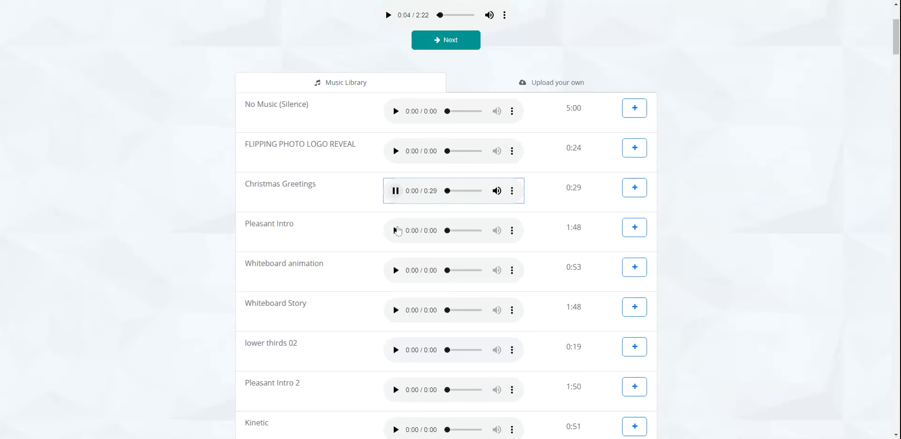
{"action": "left_click", "coordinate": [395, 191]}
{"action": "left_click", "coordinate": [396, 231]}
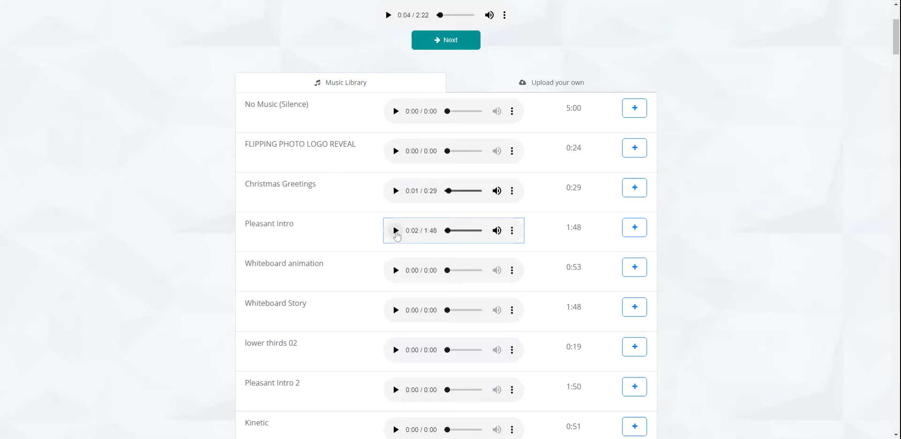
{"action": "left_click", "coordinate": [638, 235]}
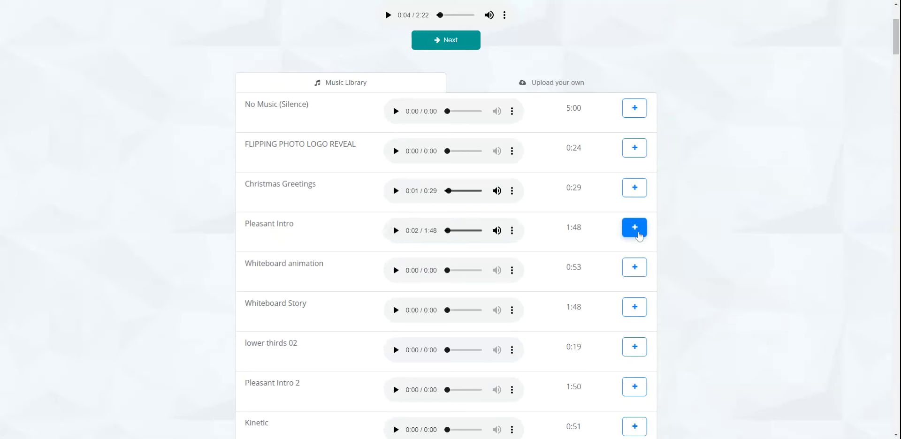
{"action": "scroll", "coordinate": [756, 258], "scroll_direction": "up", "scroll_amount": 3}
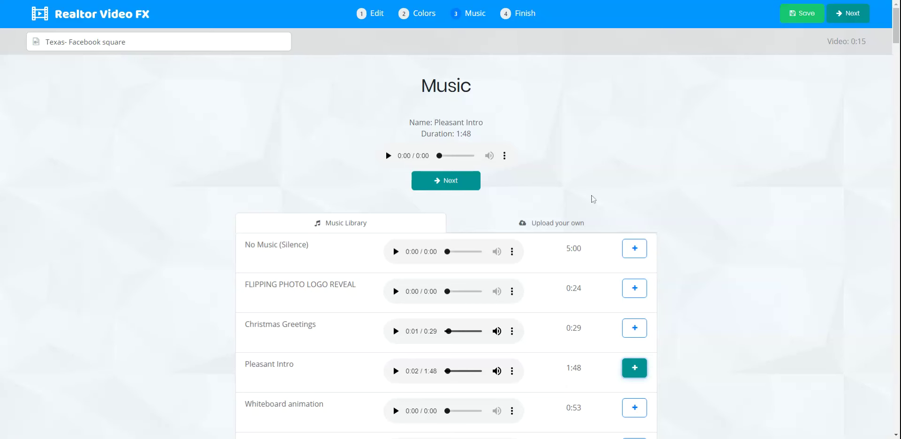
Check the option for uploading custom audio and proceed to the Finish stage with the chosen library track.
{"action": "left_click", "coordinate": [558, 225]}
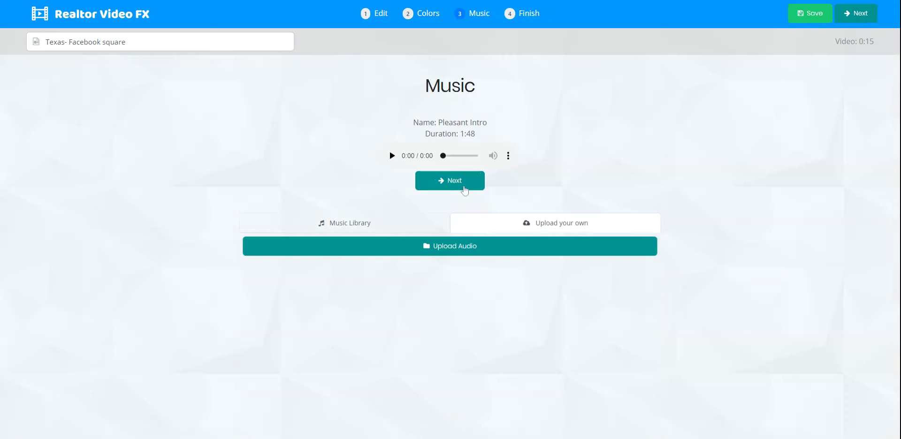
{"action": "left_click", "coordinate": [463, 185]}
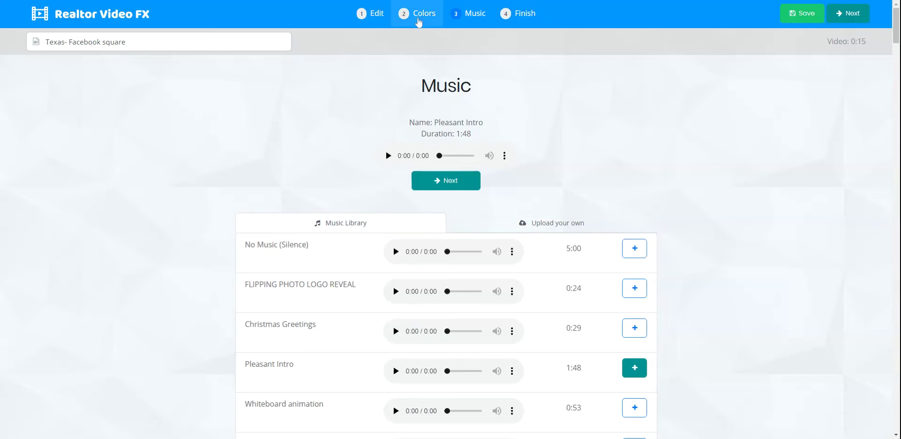
{"action": "left_click", "coordinate": [469, 179]}
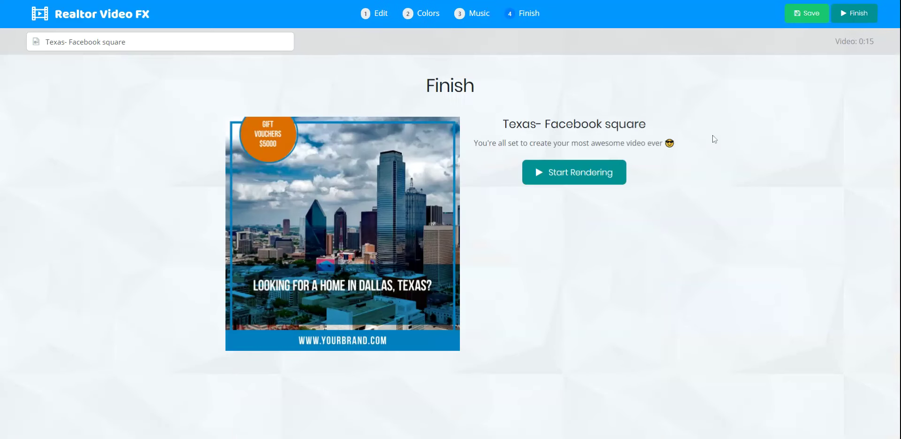
Rename the project "This is the first example" and start rendering the video.
{"action": "left_click_drag", "start_coordinate": [127, 42], "coordinate": [43, 42]}
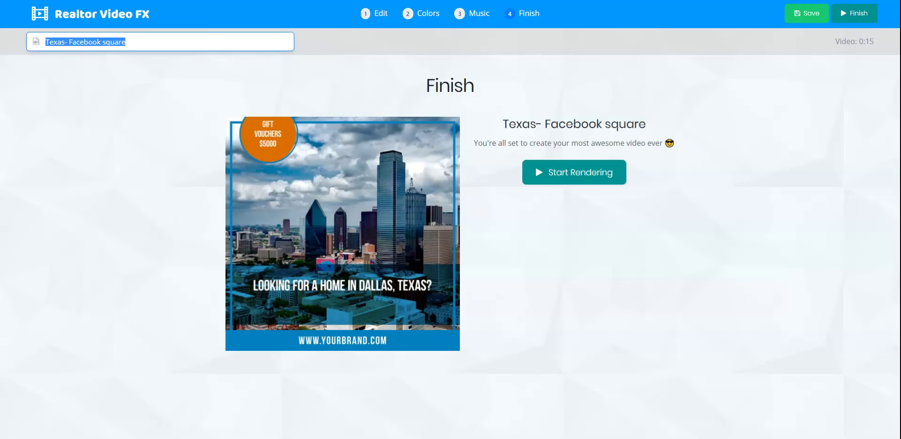
{"action": "type", "text": "This is "}
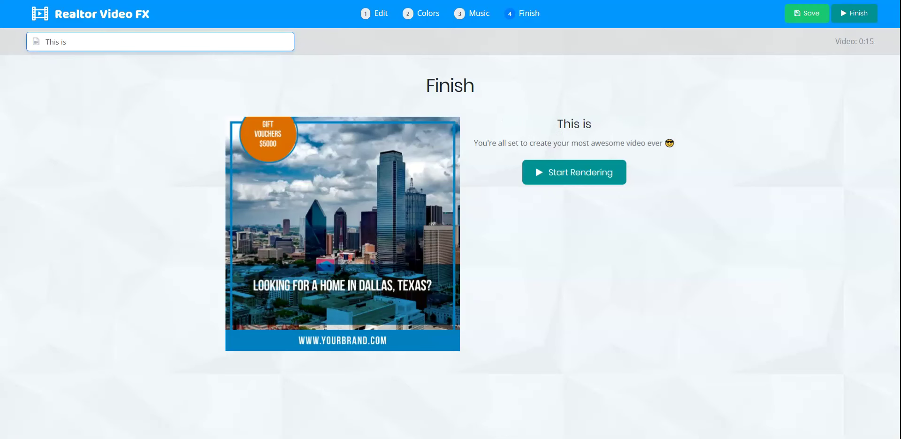
{"action": "type", "text": "the fir"}
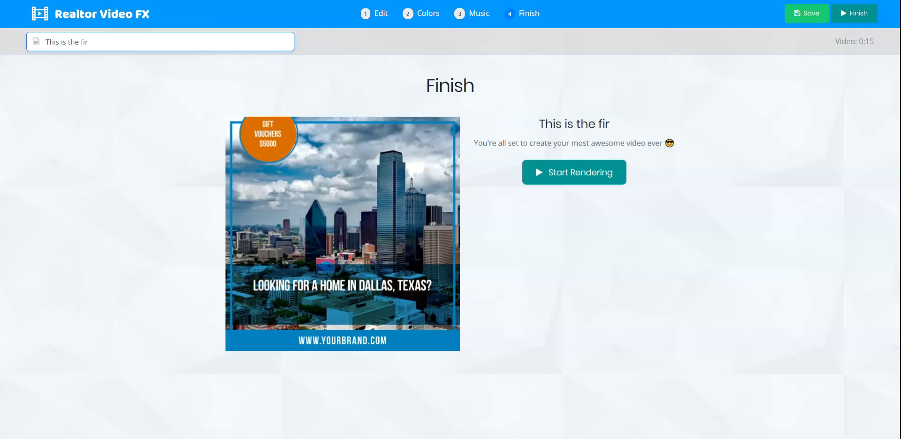
{"action": "type", "text": "st example"}
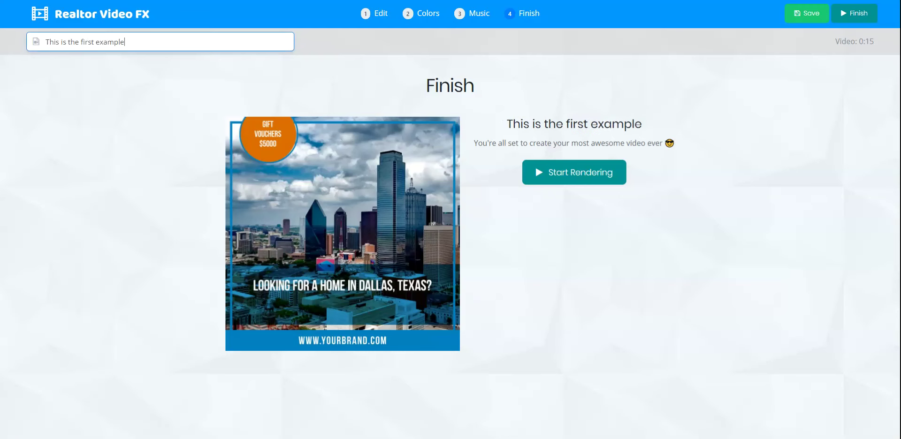
{"action": "left_click", "coordinate": [364, 89]}
{"action": "left_click", "coordinate": [567, 177]}
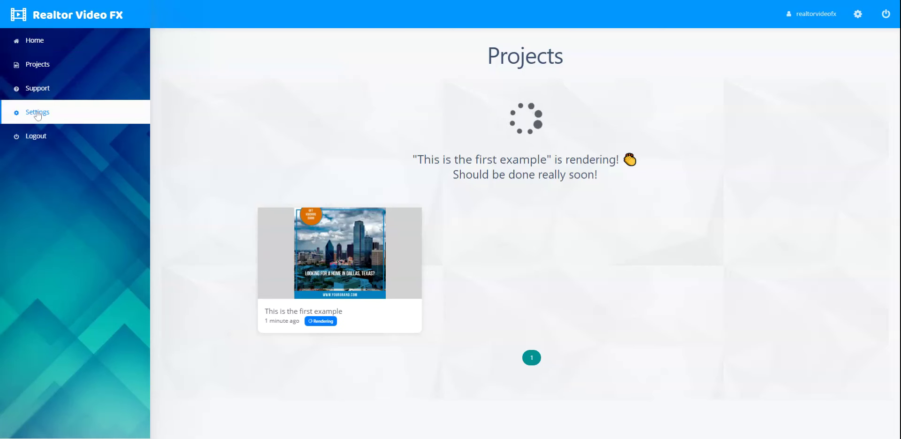
Open the account settings to view the account details.
{"action": "left_click", "coordinate": [95, 121]}
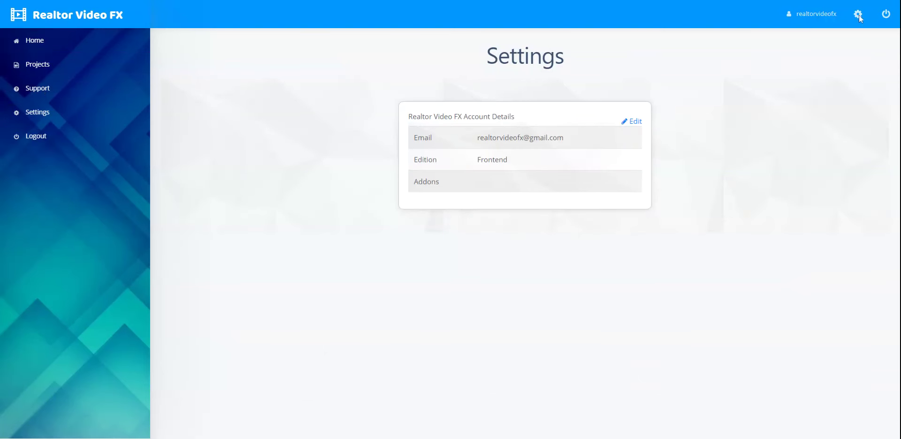
Return to the home page and look through the full gallery of Facebook horizontal, square and story video templates.
{"action": "left_click", "coordinate": [40, 47]}
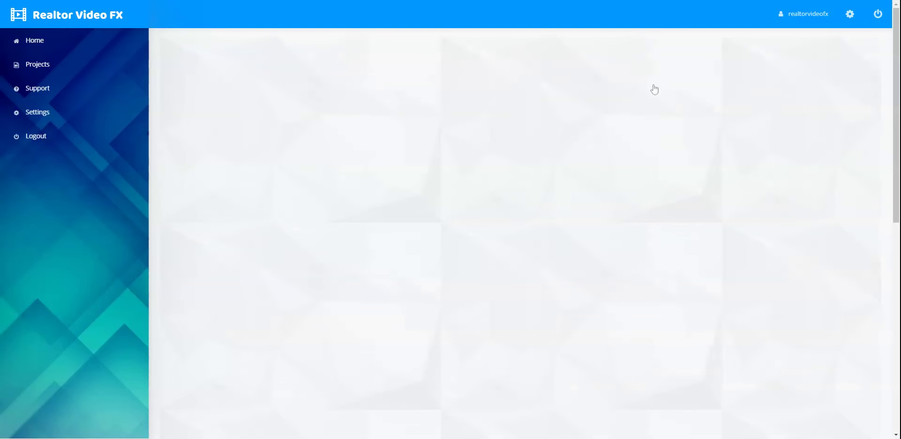
{"action": "scroll", "coordinate": [805, 206], "scroll_direction": "down", "scroll_amount": 2}
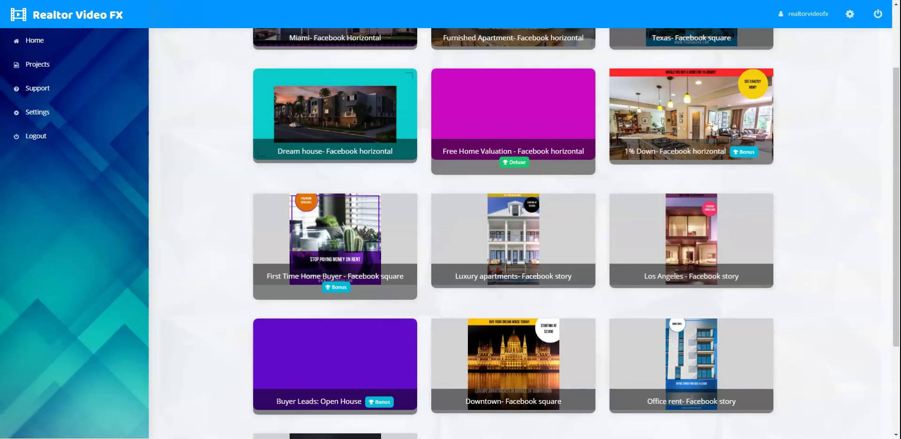
{"action": "scroll", "coordinate": [808, 195], "scroll_direction": "down", "scroll_amount": 3}
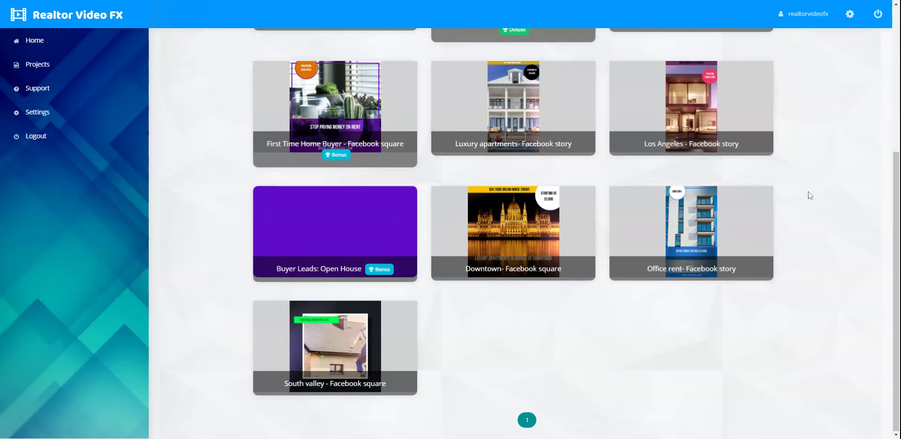
{"action": "scroll", "coordinate": [820, 169], "scroll_direction": "up", "scroll_amount": 2}
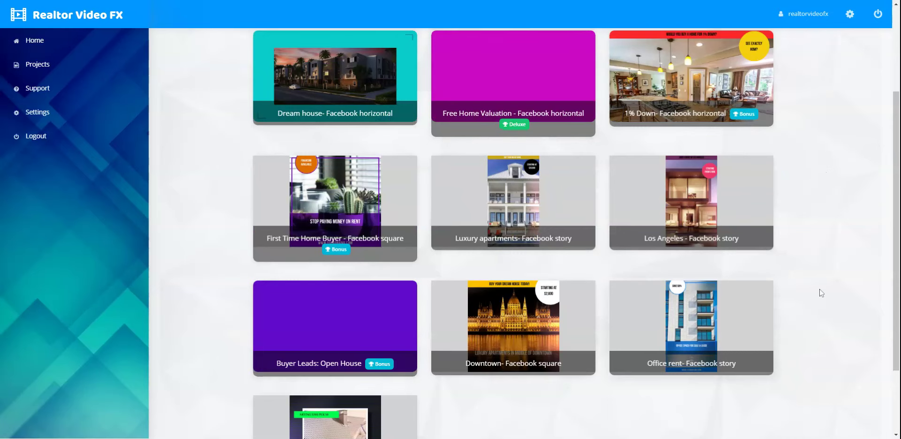
{"action": "scroll", "coordinate": [822, 294], "scroll_direction": "up", "scroll_amount": 3}
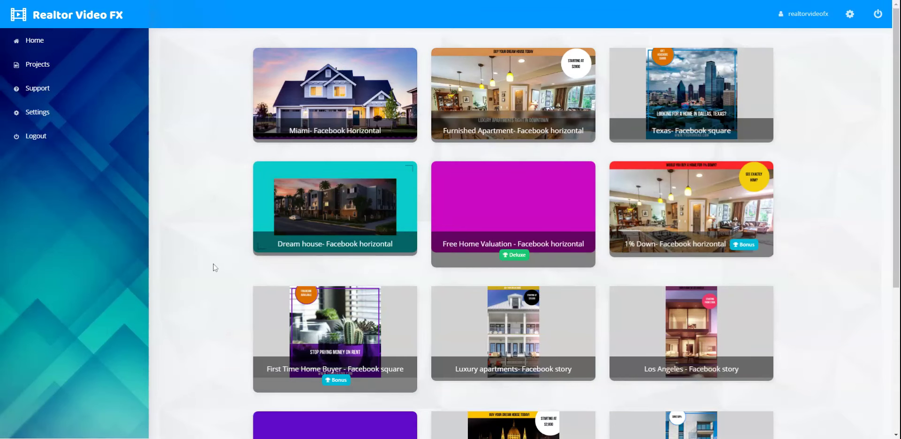
{"action": "scroll", "coordinate": [213, 264], "scroll_direction": "down", "scroll_amount": 1}
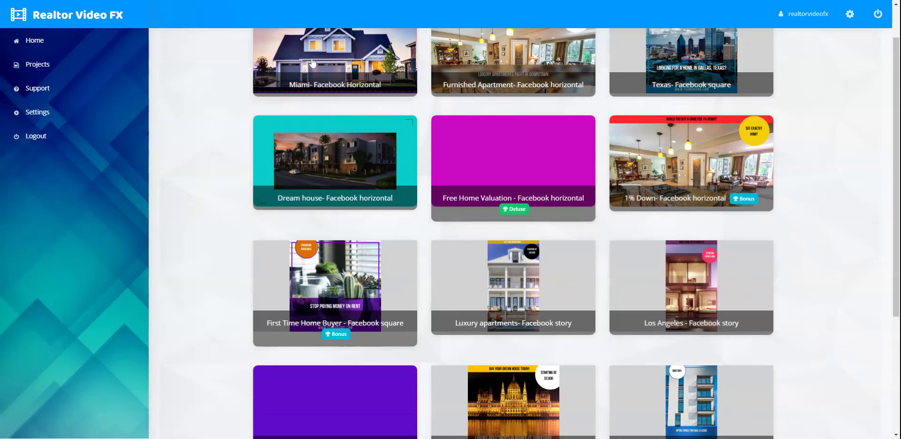
{"action": "scroll", "coordinate": [227, 165], "scroll_direction": "up", "scroll_amount": 1}
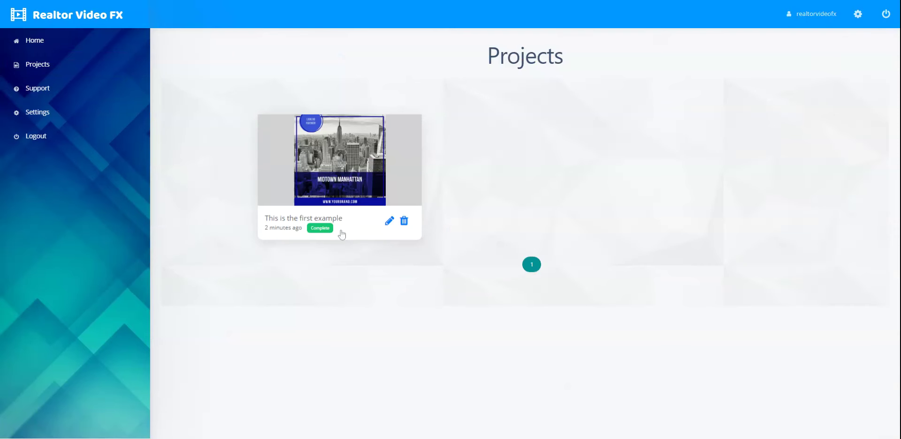
Open the rendered video of the project "This is the first example" from the projects list for playback.
{"action": "left_click", "coordinate": [355, 202]}
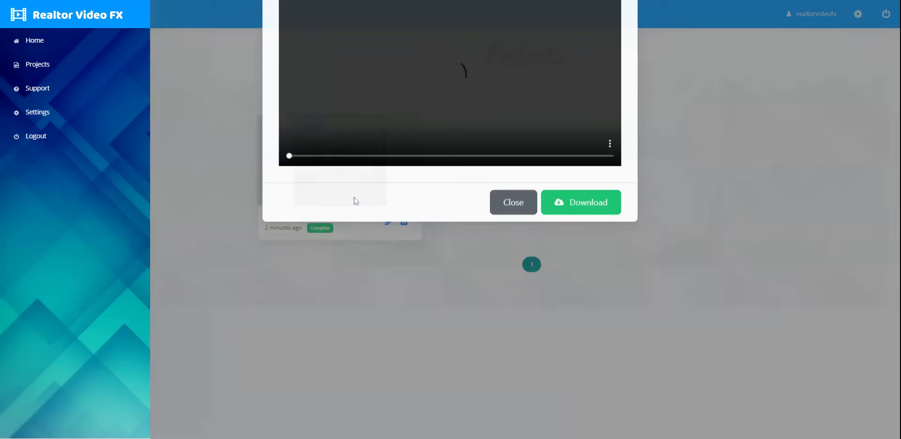